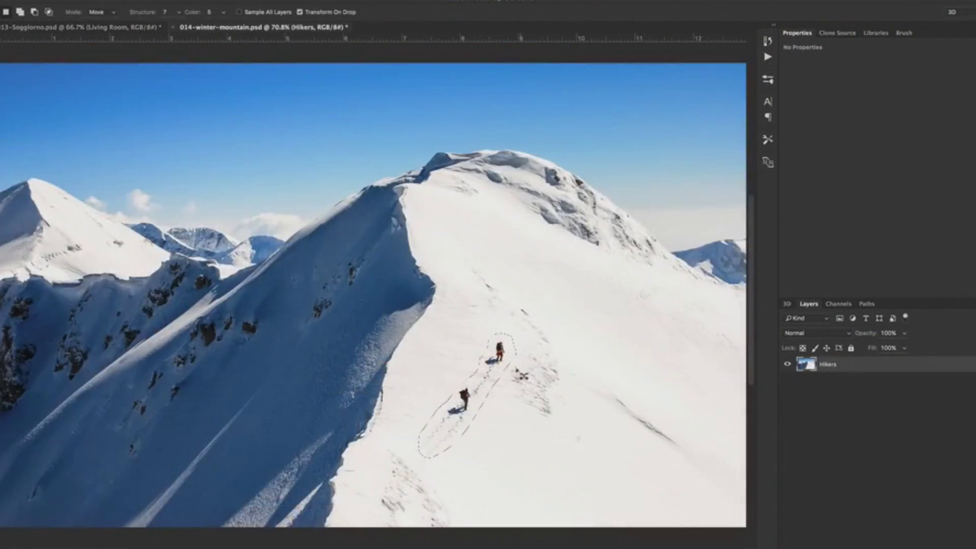
- Launch Photoshop CC 2017 from the Creative Cloud Apps list and reach its start screen
{"action": "left_click_drag", "start_coordinate": [522, 375], "coordinate": [551, 275]}
{"action": "key", "text": "Return"}
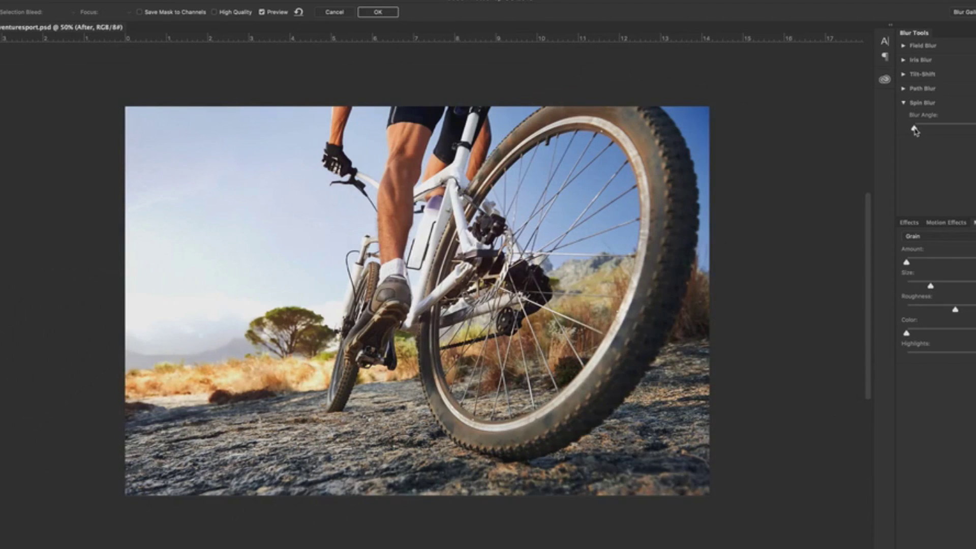
{"action": "left_click_drag", "start_coordinate": [915, 131], "coordinate": [929, 131]}
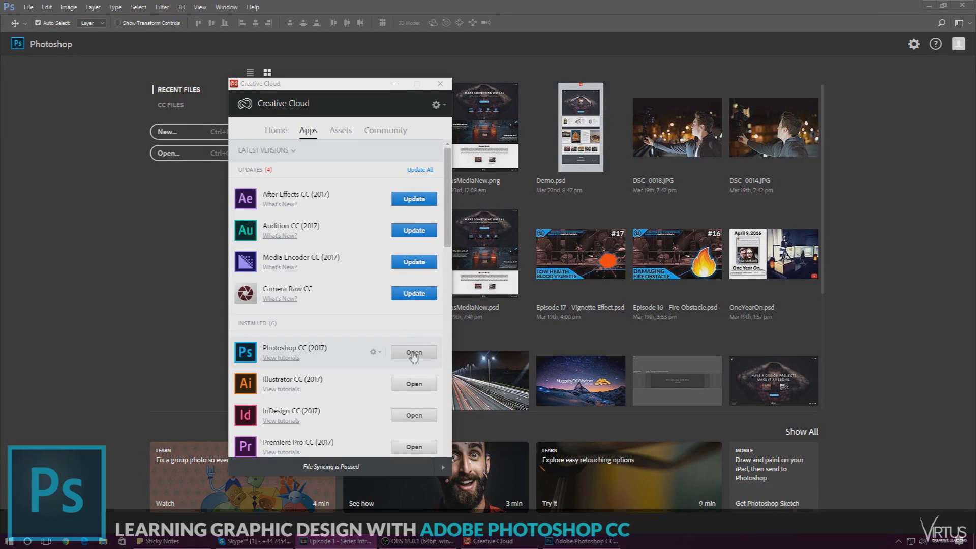
- Create a new 1920 × 1080 px, 72 ppi document with a white background
{"action": "left_click", "coordinate": [156, 339]}
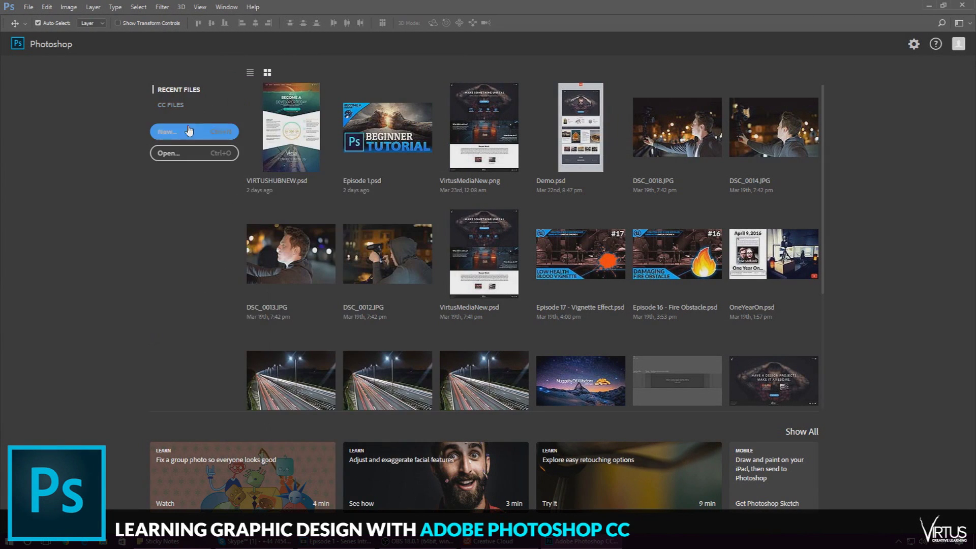
{"action": "left_click", "coordinate": [214, 136]}
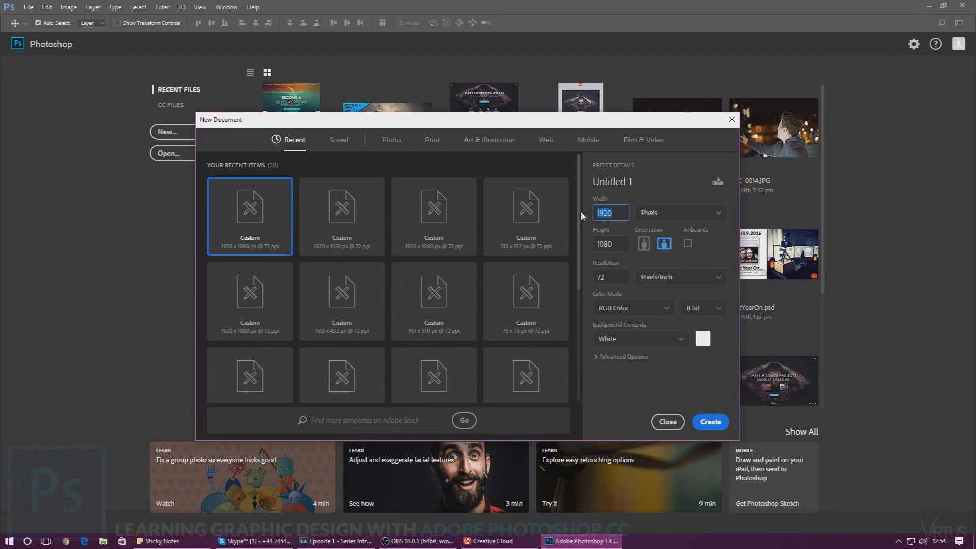
{"action": "left_click_drag", "start_coordinate": [616, 248], "coordinate": [591, 250]}
{"action": "left_click", "coordinate": [621, 243]}
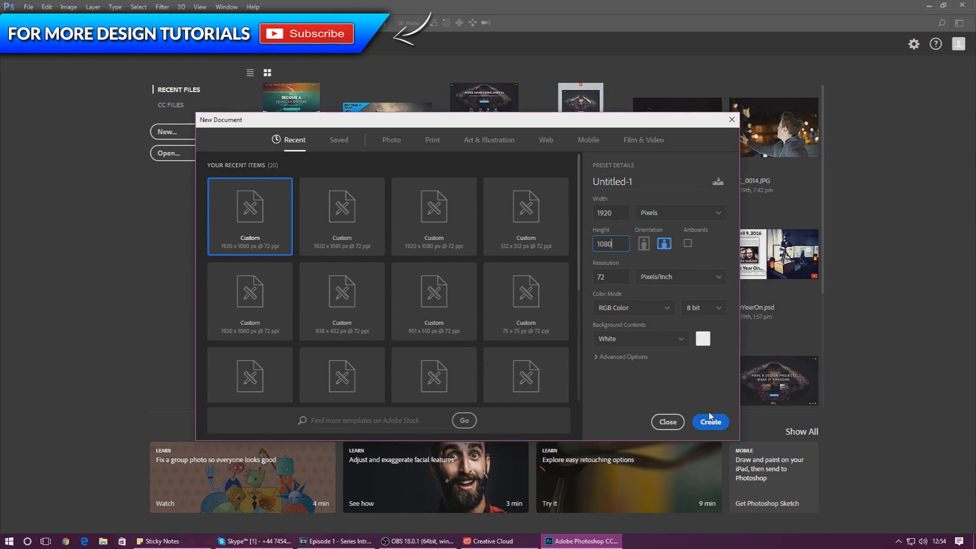
{"action": "left_click", "coordinate": [710, 429]}
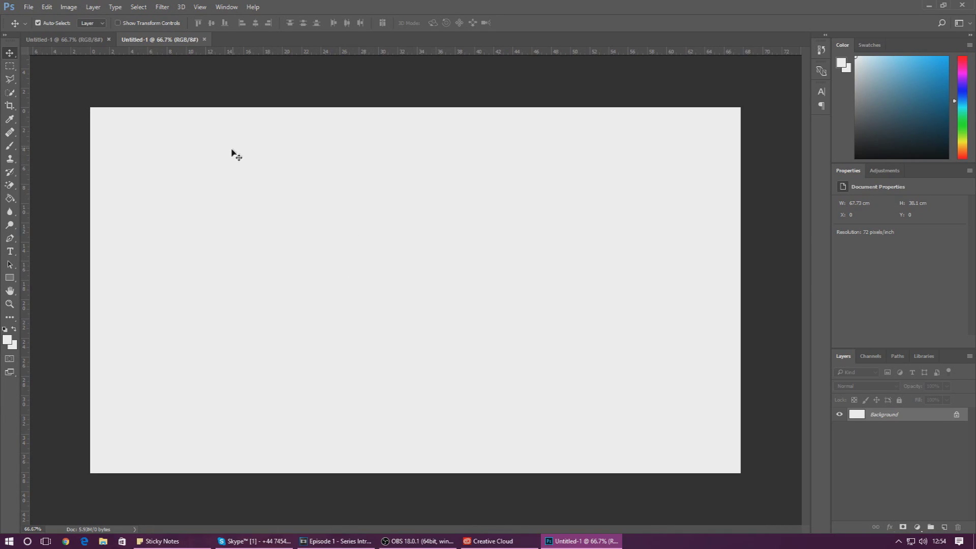
{"action": "left_click", "coordinate": [227, 7]}
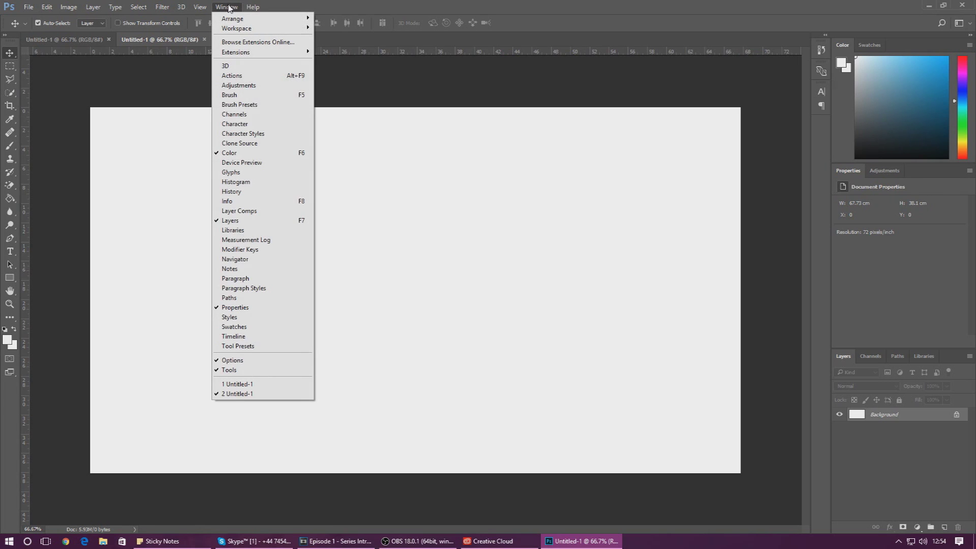
{"action": "mouse_move", "coordinate": [285, 28]}
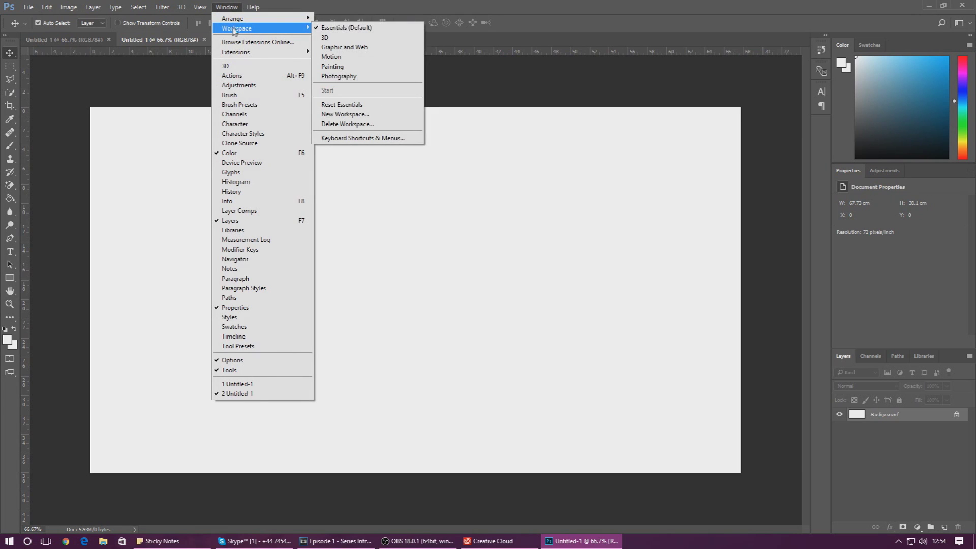
{"action": "left_click", "coordinate": [338, 29]}
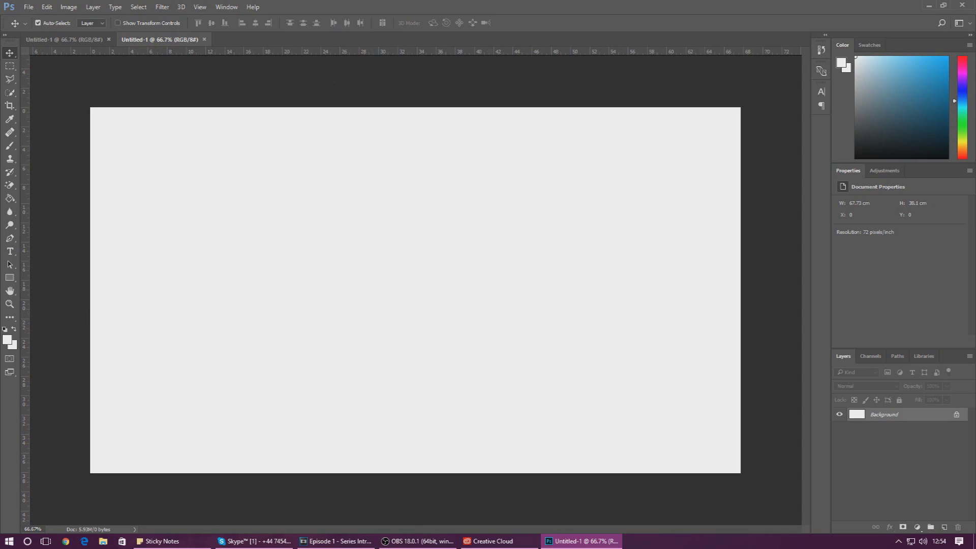
{"action": "left_click", "coordinate": [12, 283]}
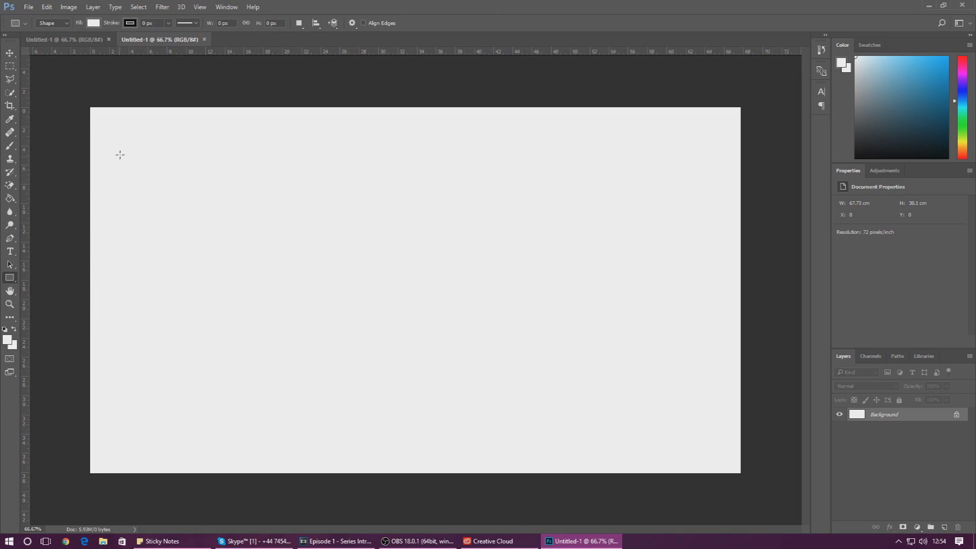
- Draw a 752 × 456 px rectangle near the canvas's top-left and fill it with a blue swatch
{"action": "left_click_drag", "start_coordinate": [120, 152], "coordinate": [375, 306]}
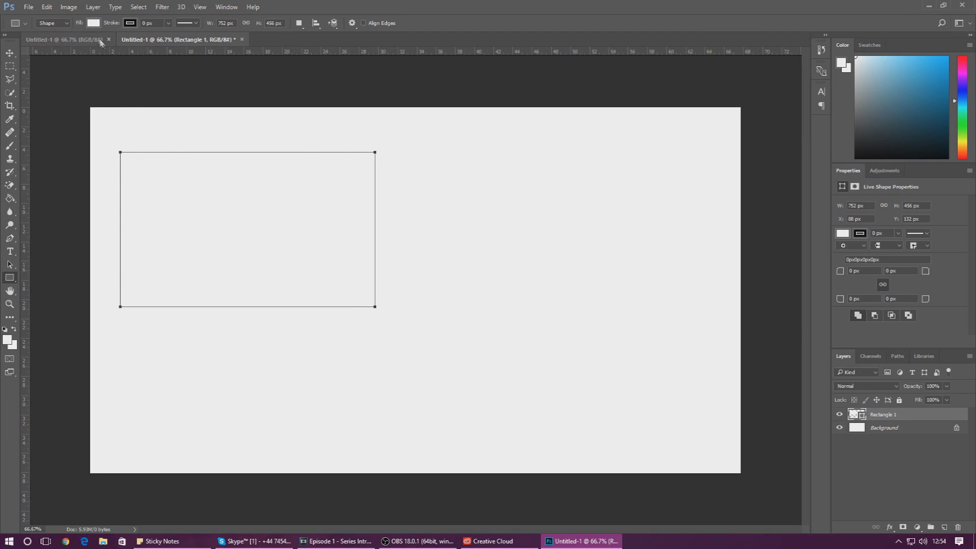
{"action": "left_click", "coordinate": [94, 23]}
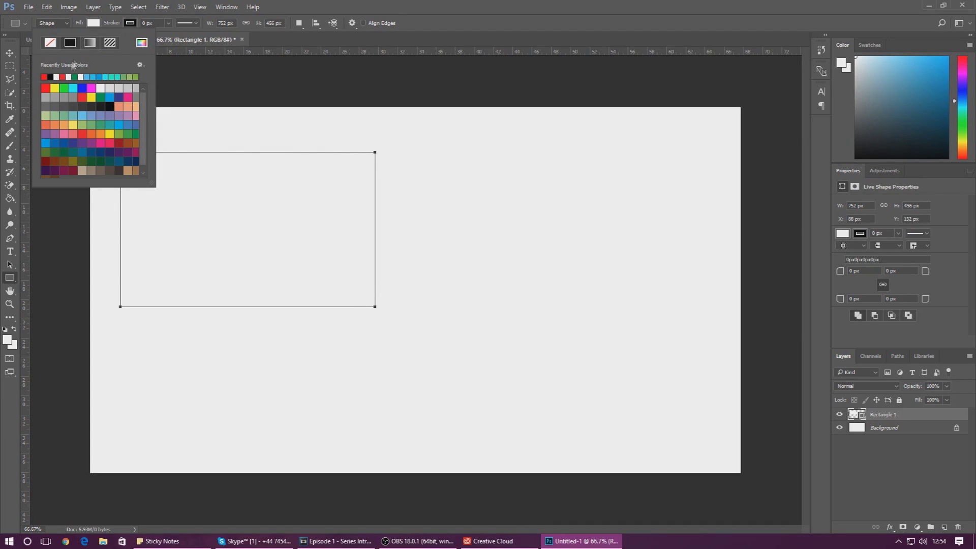
{"action": "left_click", "coordinate": [100, 77]}
{"action": "left_click", "coordinate": [10, 53]}
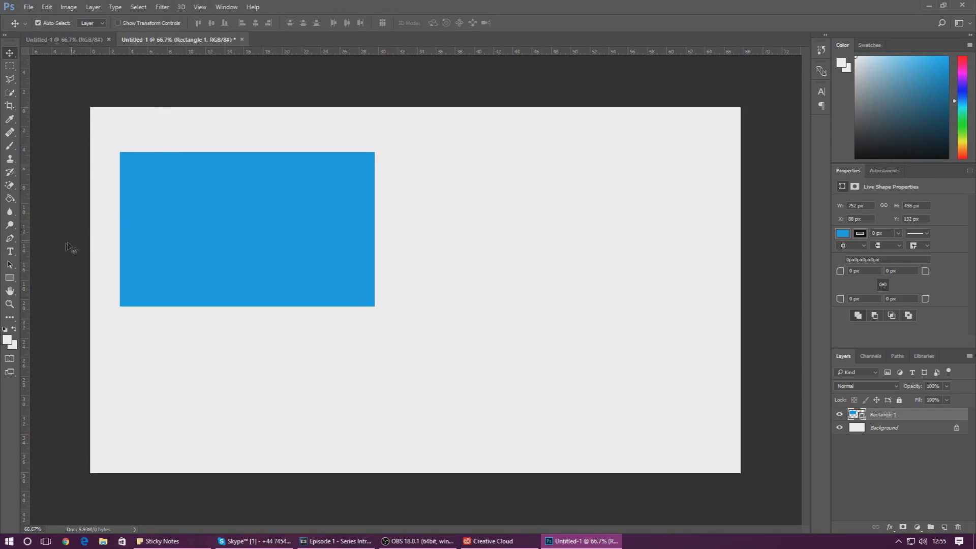
{"action": "left_click", "coordinate": [10, 277]}
{"action": "key", "text": "Tab"}
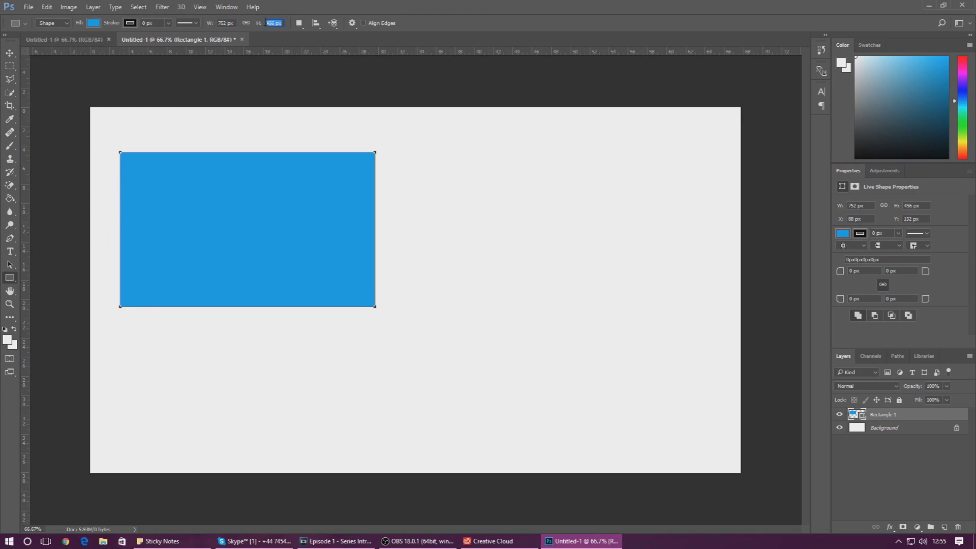
{"action": "left_click", "coordinate": [9, 53]}
- Add a text box below the blue rectangle and type 'Hello world!'
{"action": "left_click", "coordinate": [10, 251]}
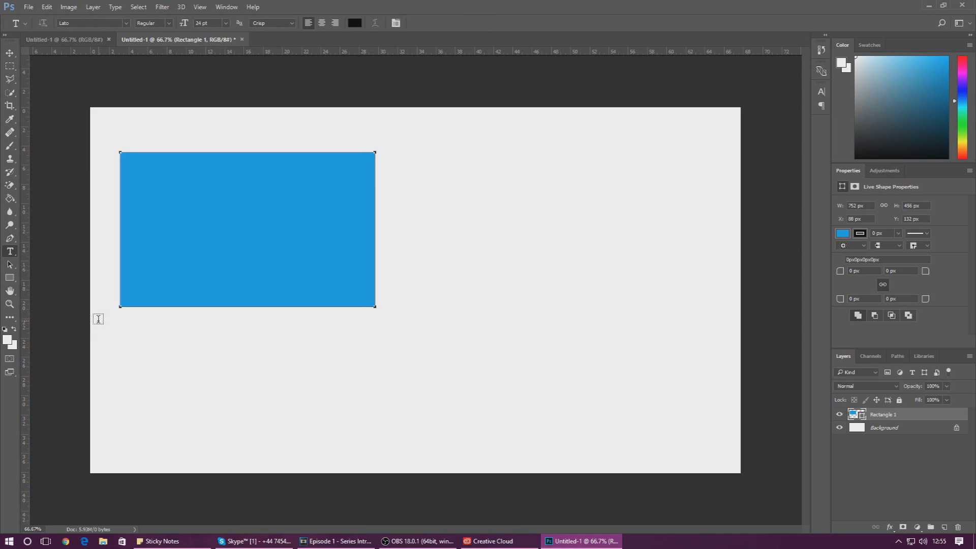
{"action": "left_click_drag", "start_coordinate": [121, 323], "coordinate": [265, 398]}
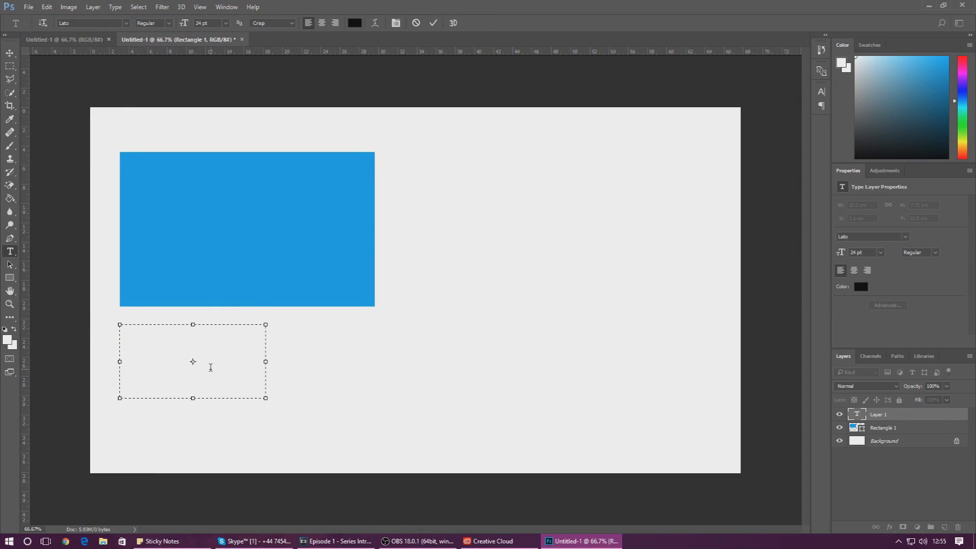
{"action": "type", "text": "Hello world!"}
- Select all the text and set its font size to 72 pt
{"action": "key", "text": "ctrl+a"}
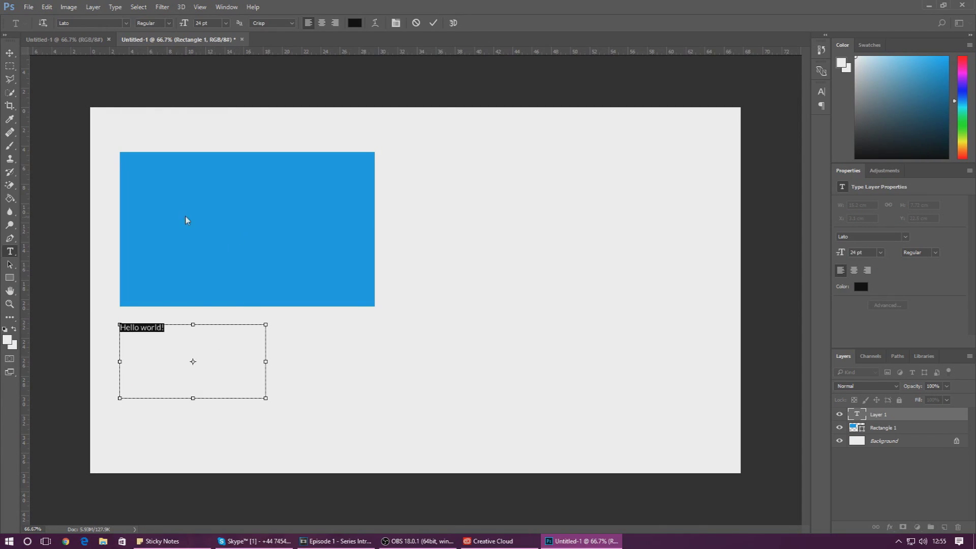
{"action": "left_click", "coordinate": [123, 25]}
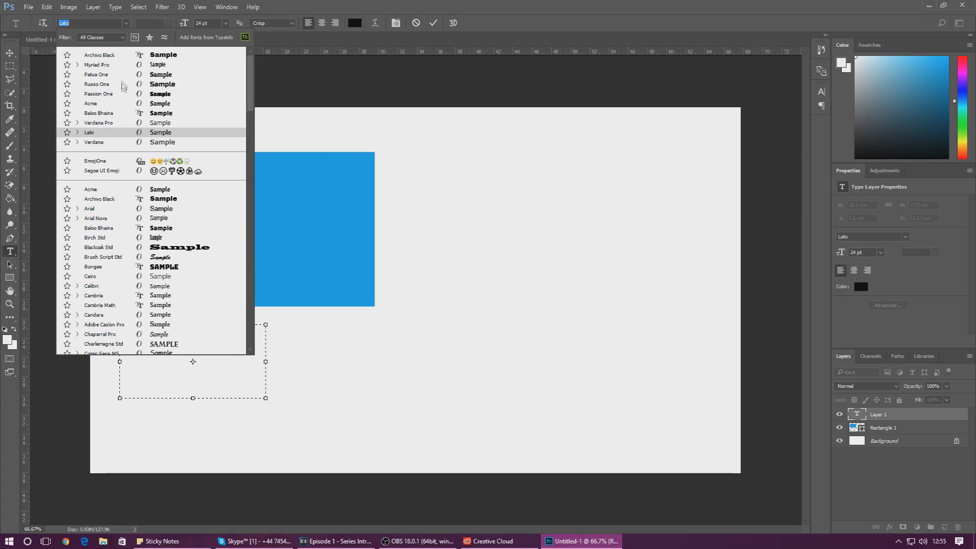
{"action": "left_click", "coordinate": [125, 24]}
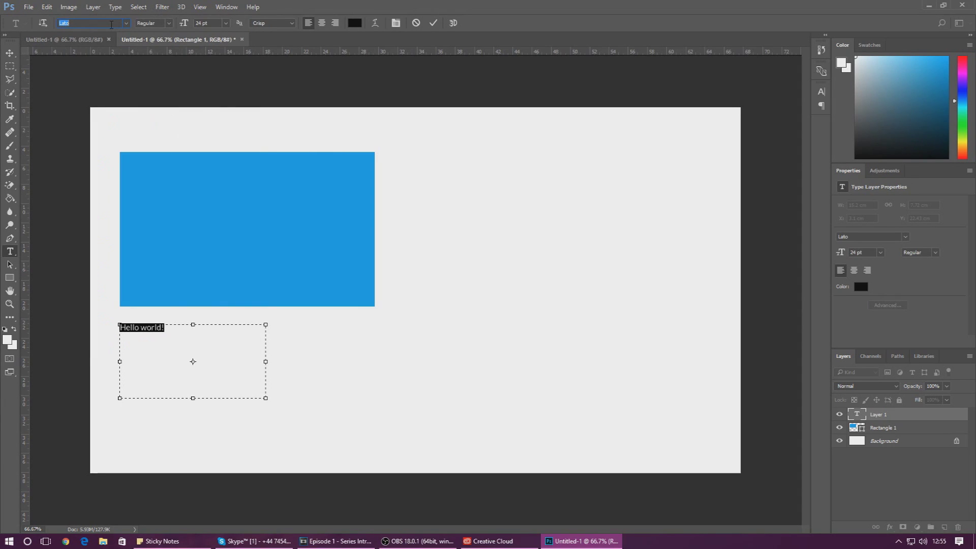
{"action": "left_click", "coordinate": [209, 21]}
{"action": "type", "text": "72"}
{"action": "key", "text": "Return"}
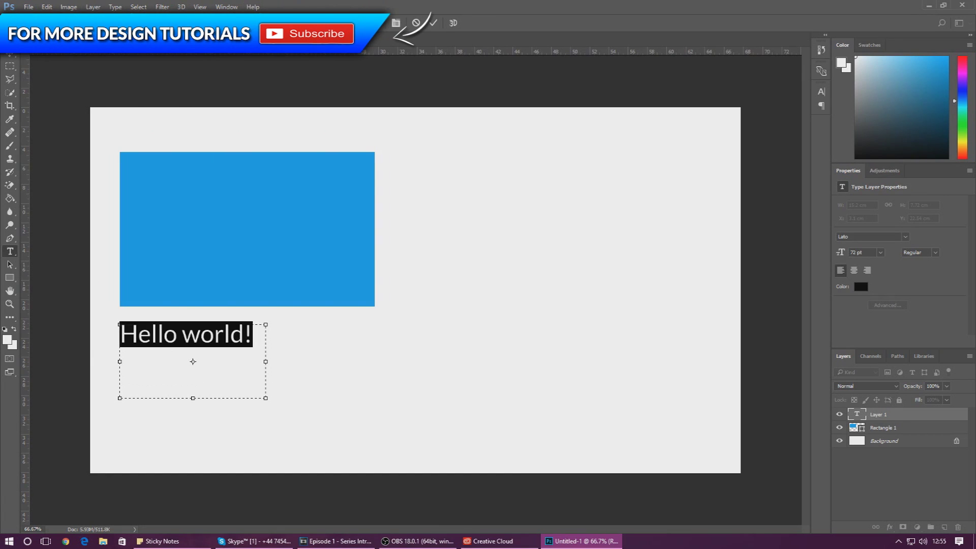
- Change the font to Comic Sans MS Regular and commit the text layer
{"action": "left_click", "coordinate": [76, 23]}
{"action": "type", "text": "comic"}
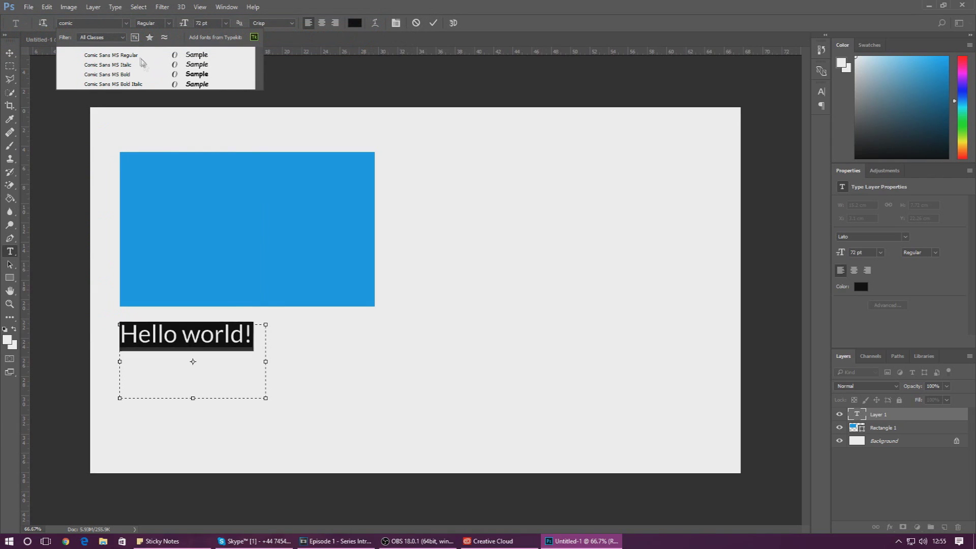
{"action": "left_click", "coordinate": [139, 57]}
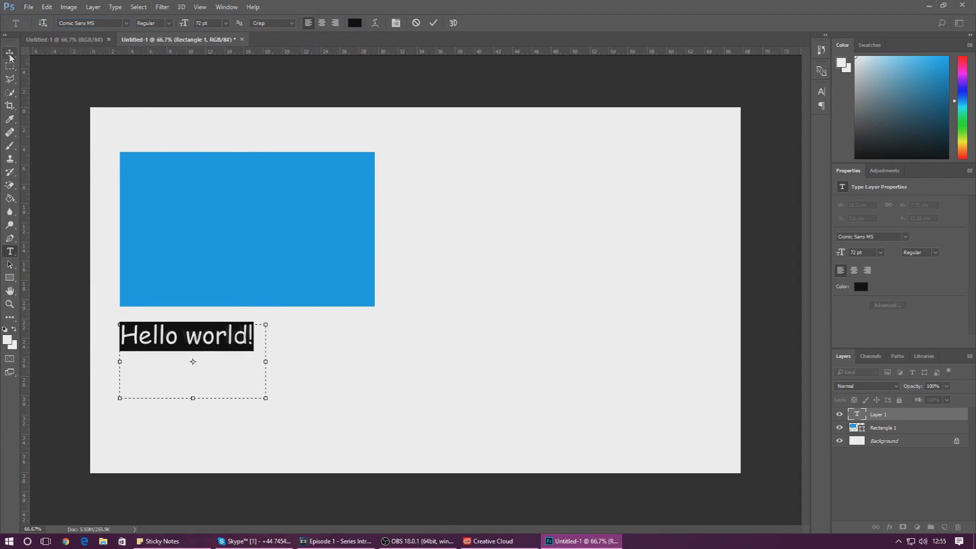
{"action": "key", "text": "ctrl+Return"}
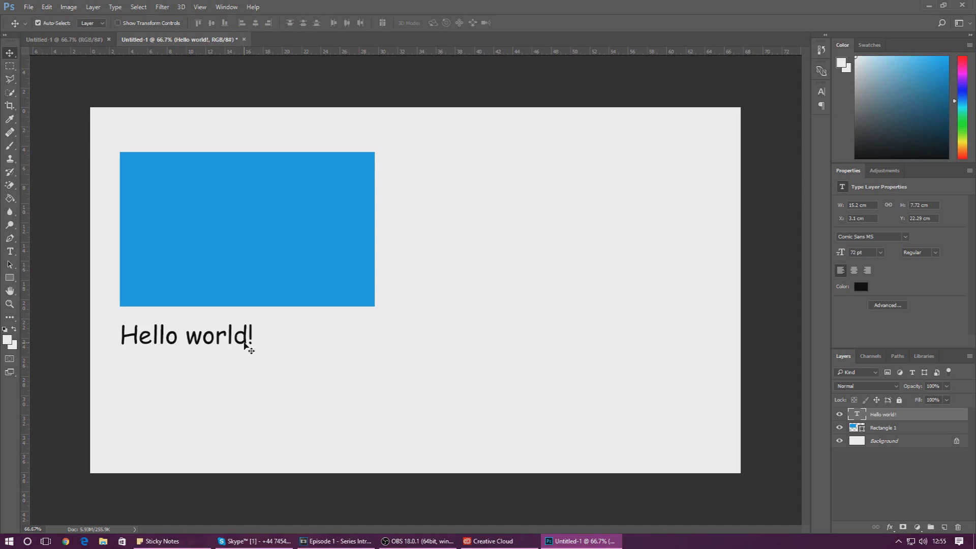
- Move the Hello world! text onto the blue rectangle
{"action": "left_click_drag", "start_coordinate": [245, 344], "coordinate": [246, 345]}
{"action": "left_click", "coordinate": [870, 429]}
{"action": "left_click", "coordinate": [884, 418]}
{"action": "left_click_drag", "start_coordinate": [244, 345], "coordinate": [295, 242]}
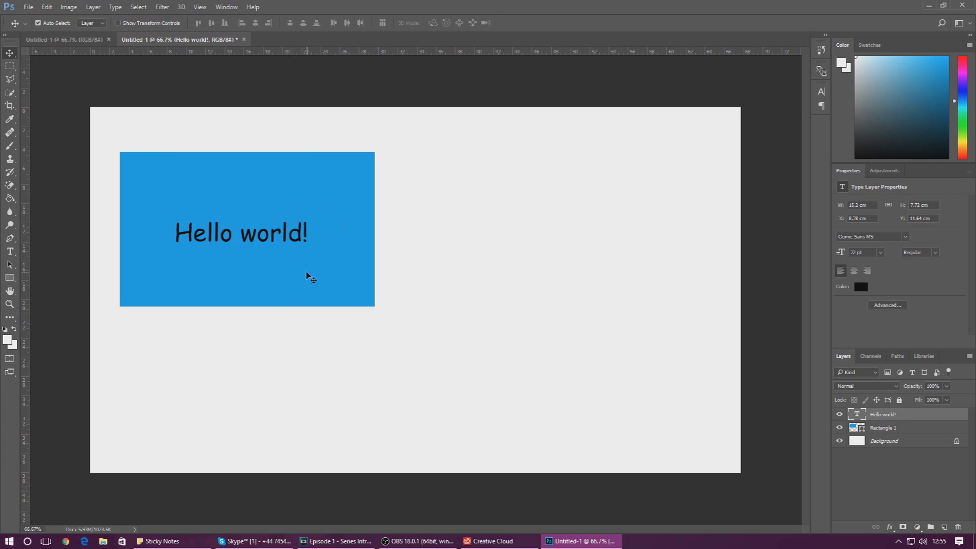
- Place the Hello world! layer below Rectangle 1 and keep the rectangle visible
{"action": "left_click_drag", "start_coordinate": [871, 416], "coordinate": [884, 434]}
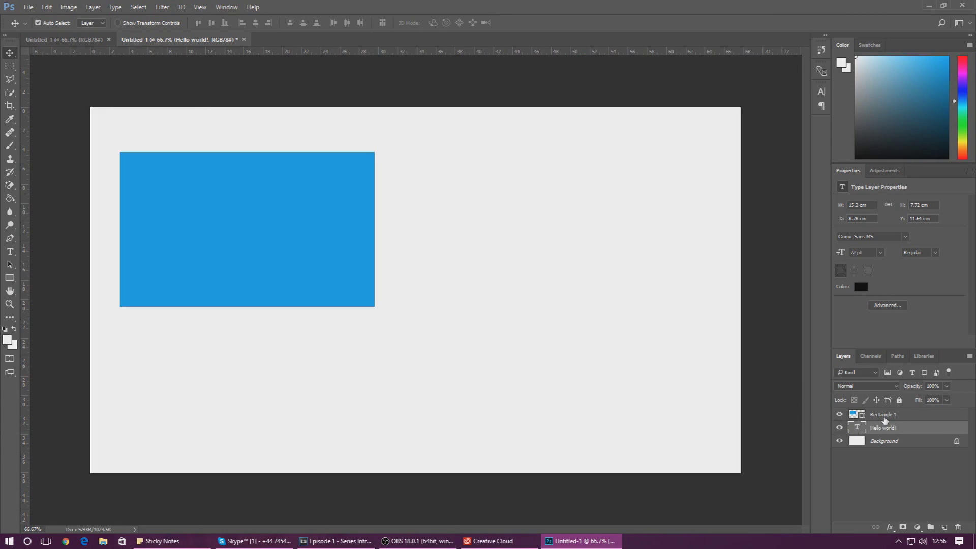
{"action": "left_click", "coordinate": [884, 417]}
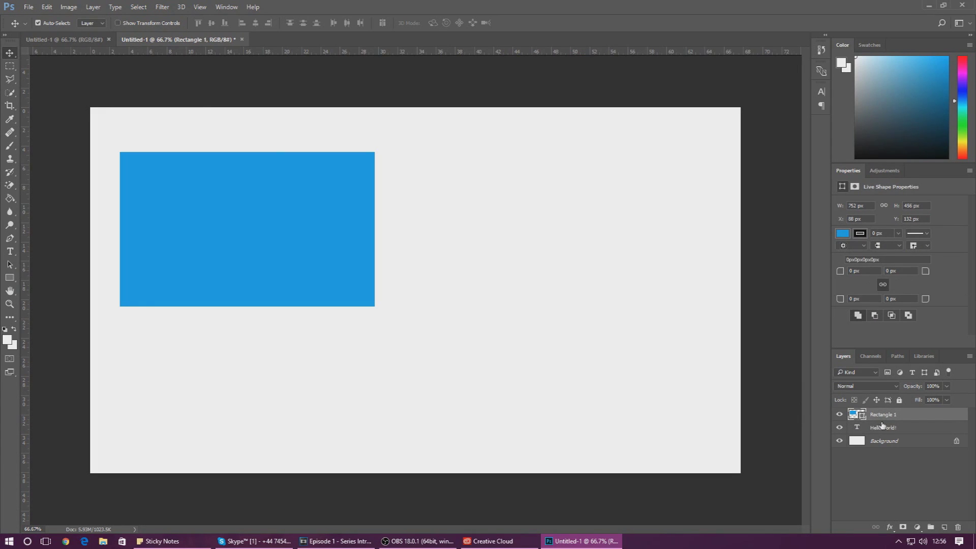
{"action": "left_click", "coordinate": [840, 415]}
- Add a blue Outer Glow to Rectangle 1 through its Blending Options
{"action": "right_click", "coordinate": [927, 417]}
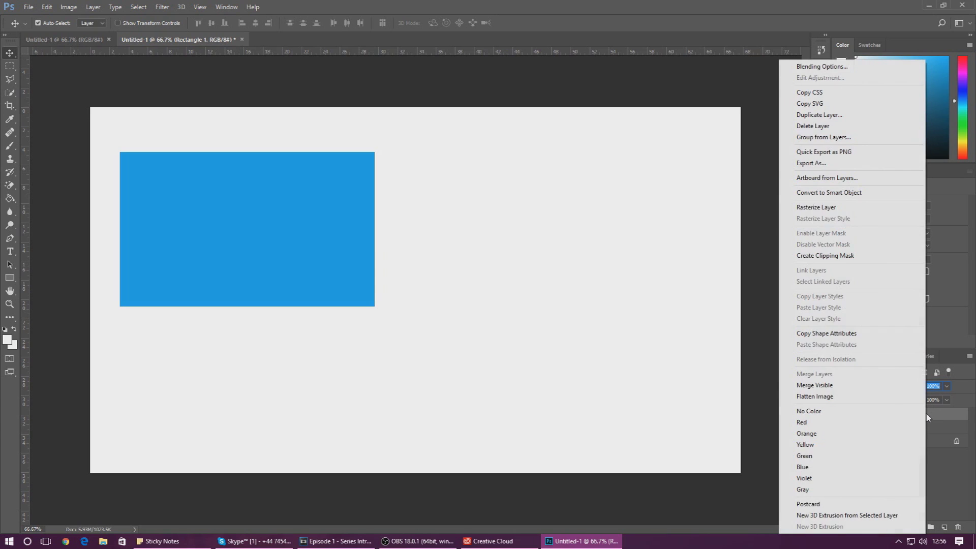
{"action": "left_click", "coordinate": [835, 66]}
{"action": "key", "text": "h"}
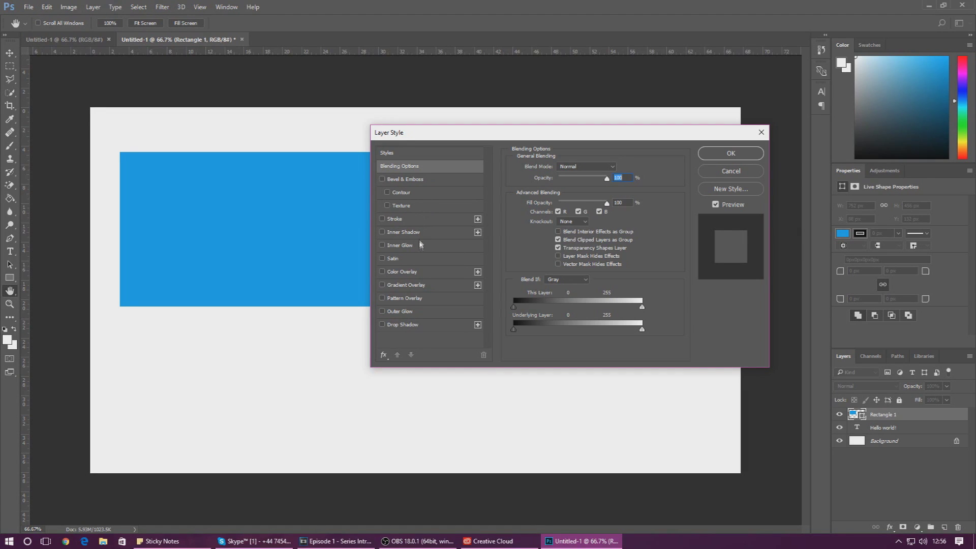
{"action": "left_click", "coordinate": [402, 312]}
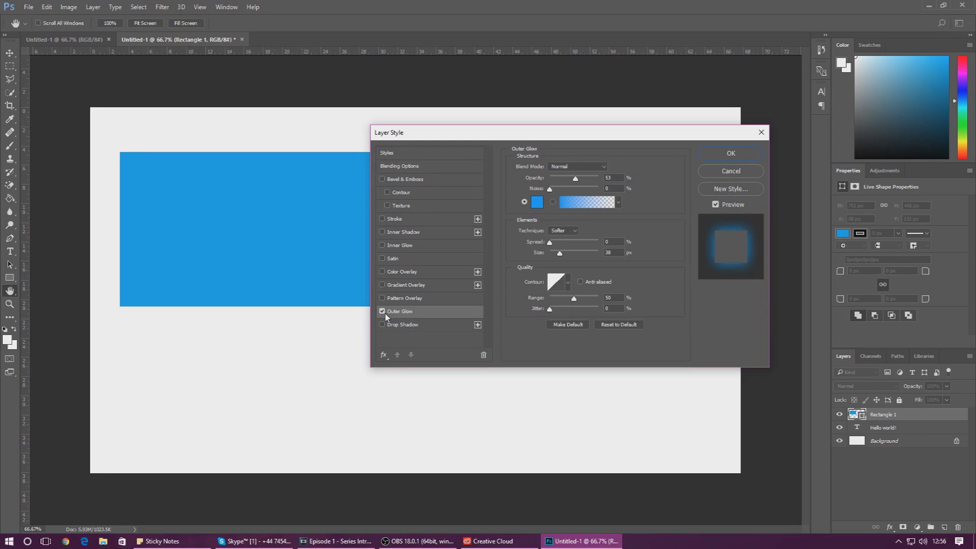
{"action": "left_click", "coordinate": [536, 203]}
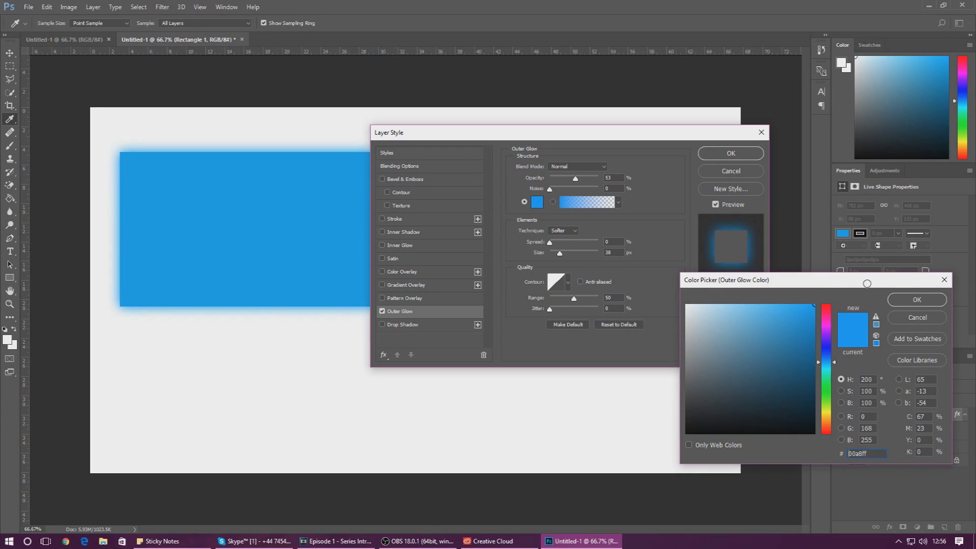
{"action": "left_click", "coordinate": [895, 301]}
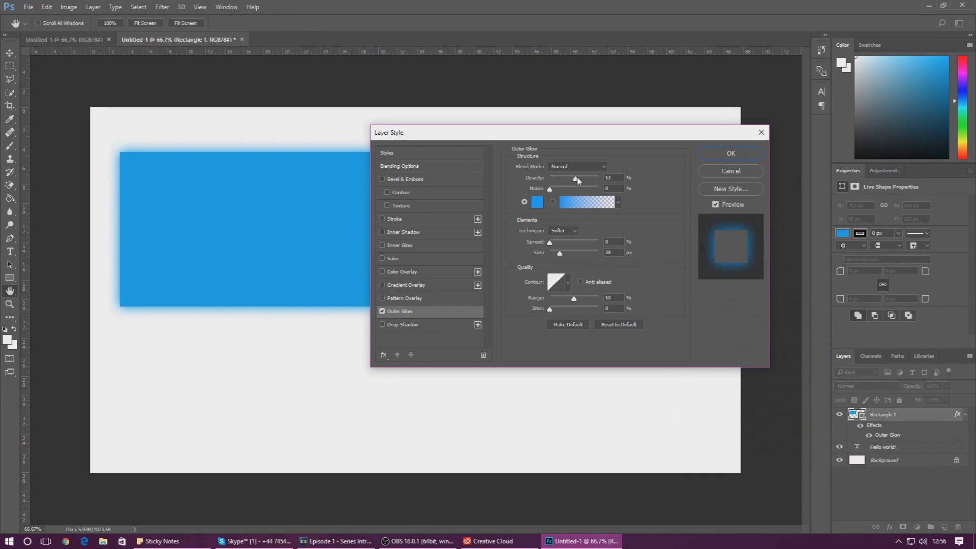
- Set the outer glow opacity to 54% and its size to 193 px
{"action": "left_click_drag", "start_coordinate": [575, 179], "coordinate": [623, 182]}
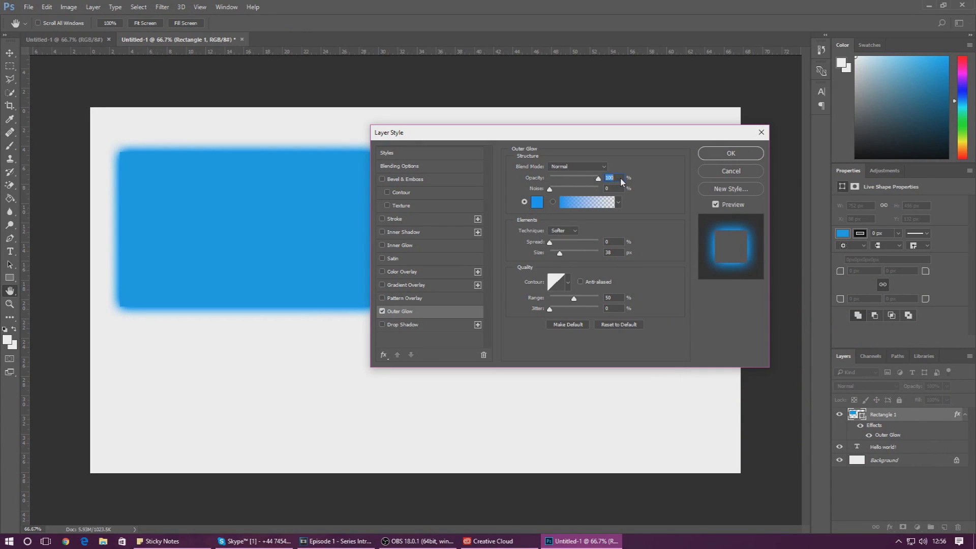
{"action": "left_click_drag", "start_coordinate": [598, 181], "coordinate": [577, 182]}
{"action": "mouse_move", "coordinate": [561, 259]}
{"action": "left_mouse_down"}
{"action": "mouse_move", "coordinate": [590, 259]}
{"action": "mouse_move", "coordinate": [578, 260]}
{"action": "left_mouse_up"}
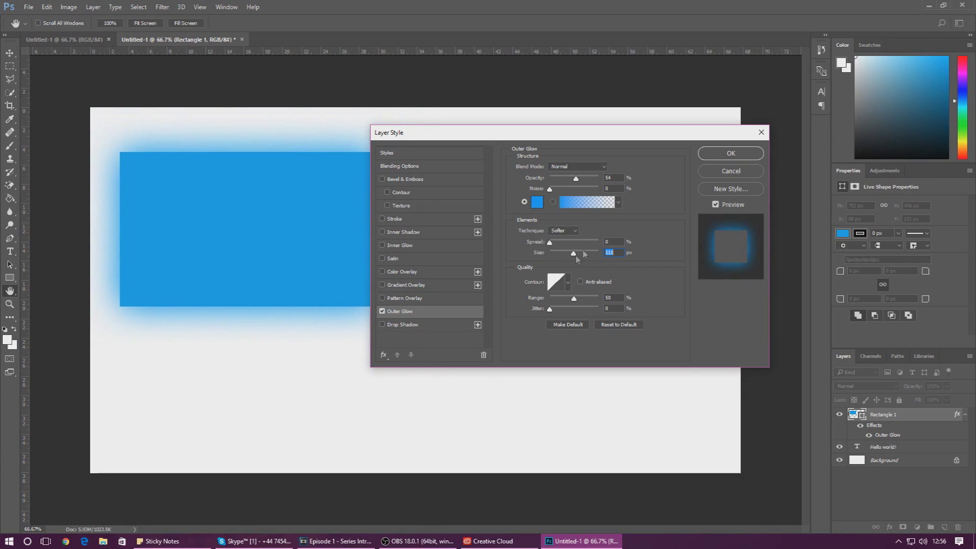